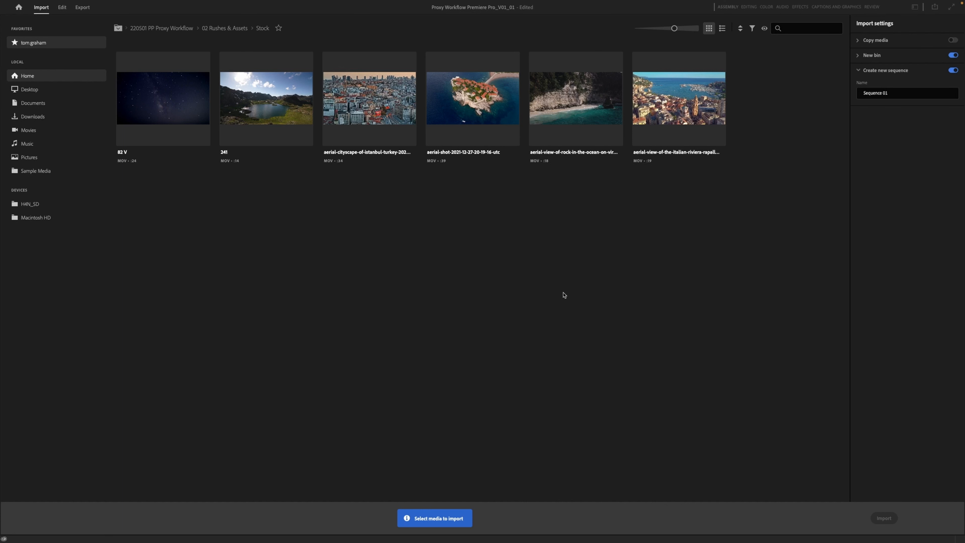
Select all six stock clips for import and name the new sequence "Envato Elements".
drag(740, 308, 208, 136)
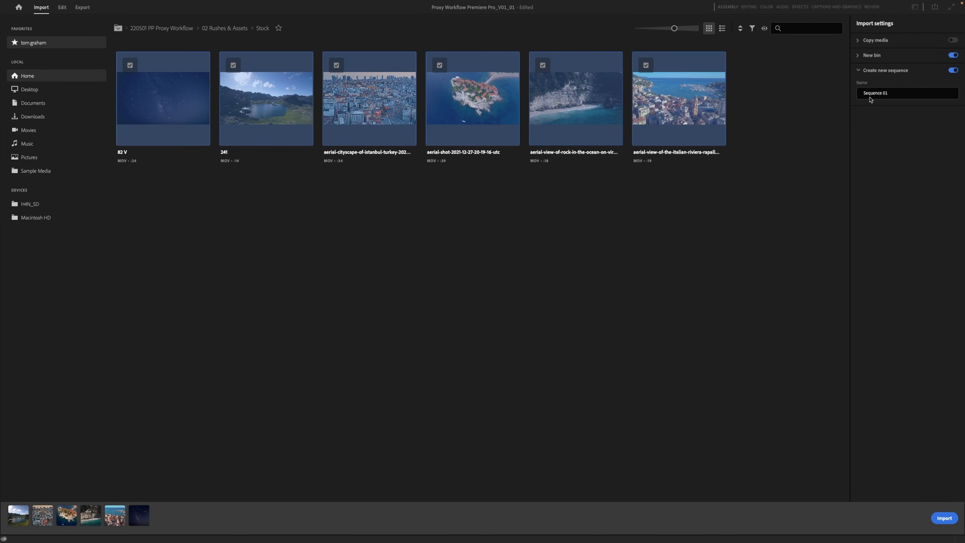
click(903, 98)
key(BackSpace)
text(Envato Elements)
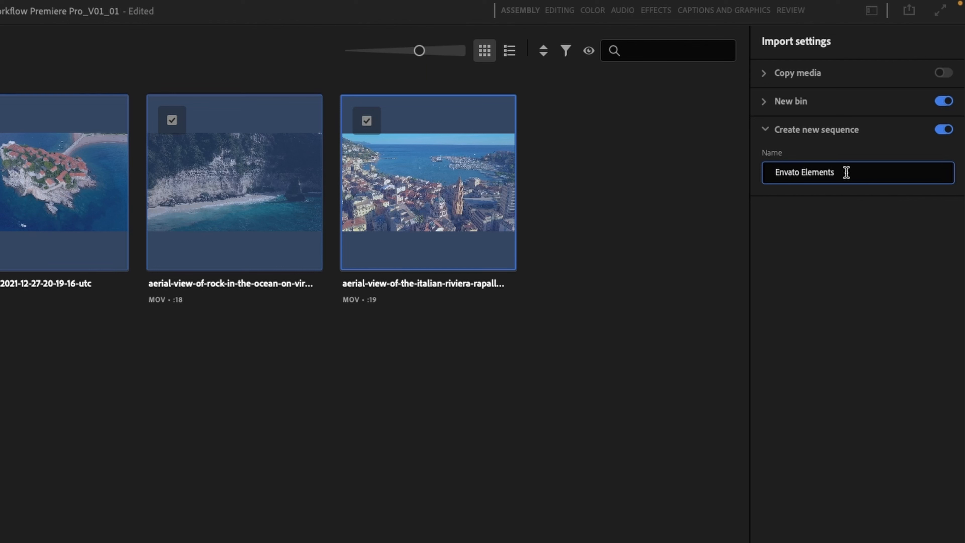
click(585, 334)
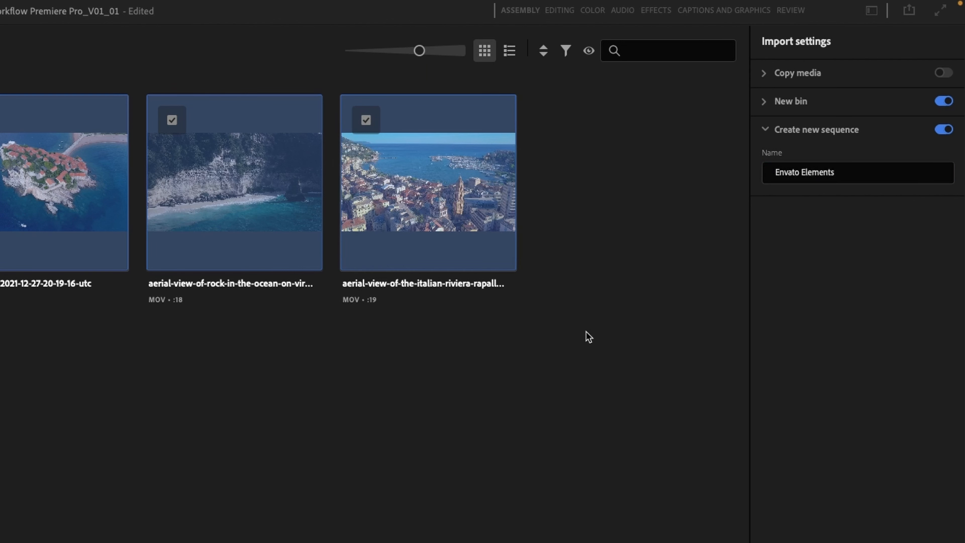
Name the new bin "Stock Footage" and import the selected clips into the project.
click(764, 110)
click(794, 144)
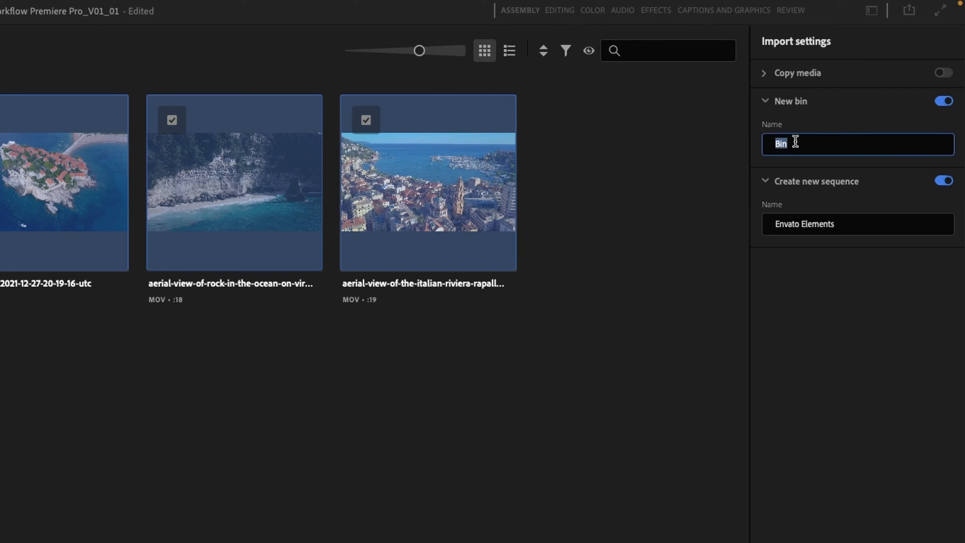
text(Stock Footage)
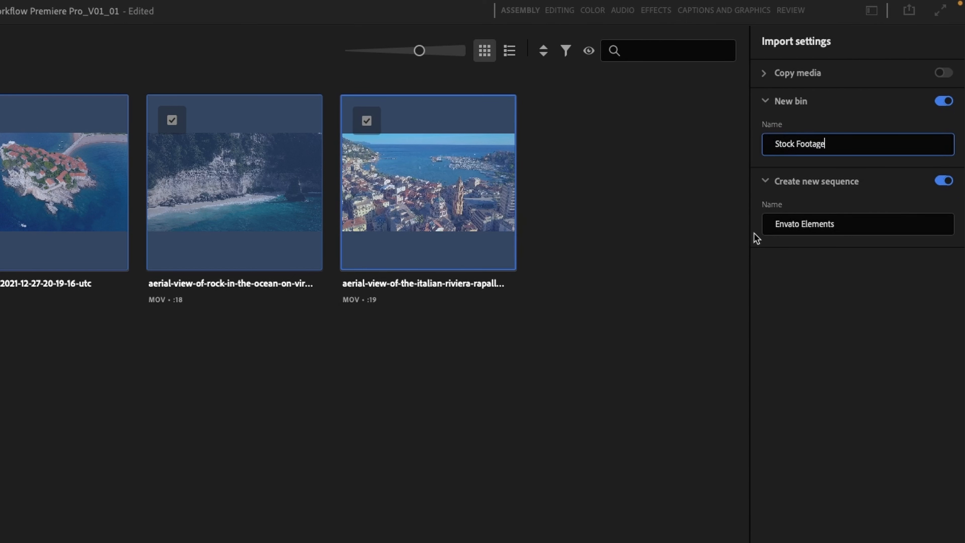
click(680, 312)
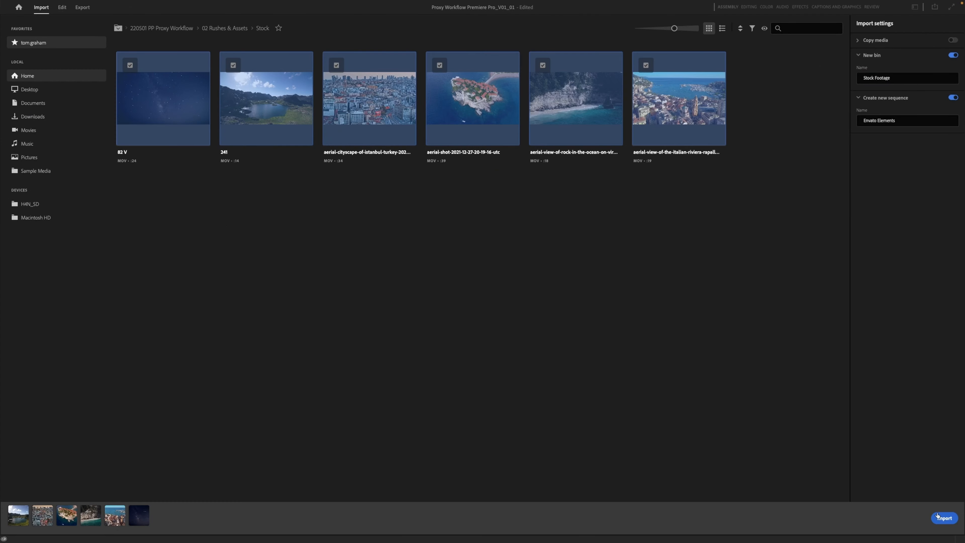
click(943, 518)
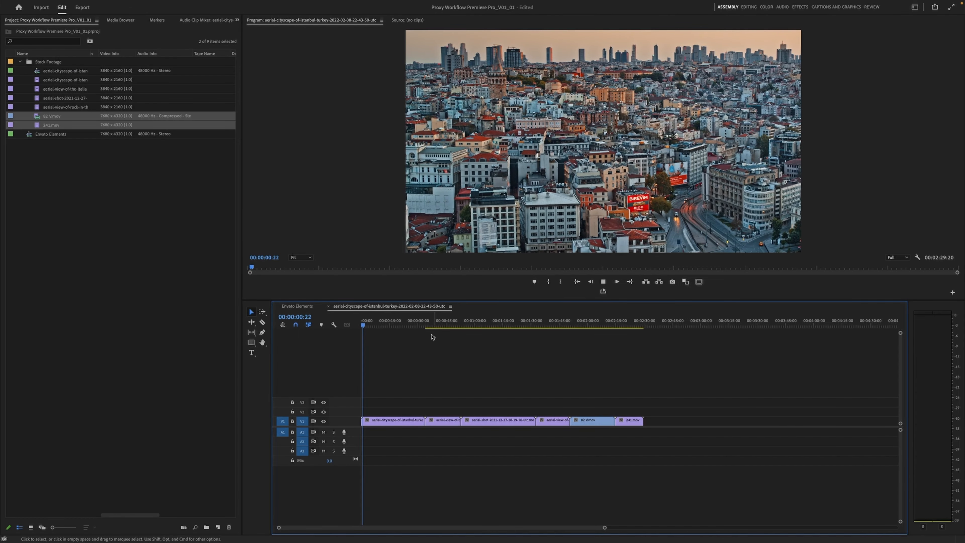
Scrub through the timeline and play the island aerial shot at full playback resolution.
drag(393, 324, 544, 309)
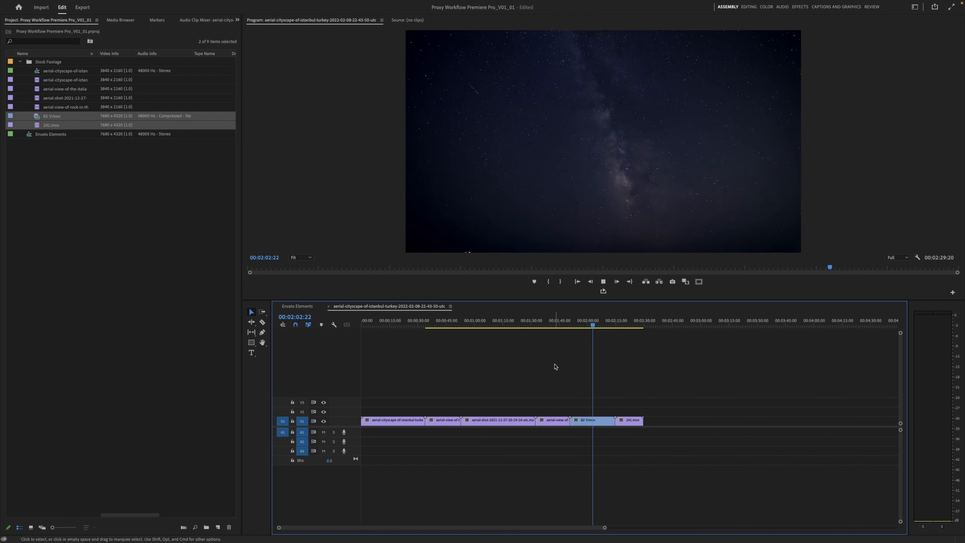
click(512, 326)
key(space)
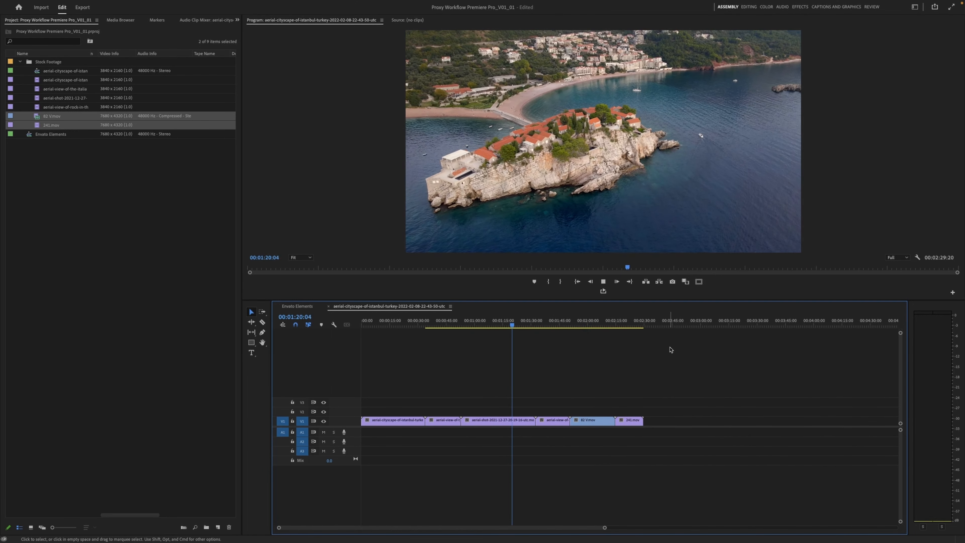
Set the Program monitor's playback resolution to 1/8 and play the sequence.
click(896, 258)
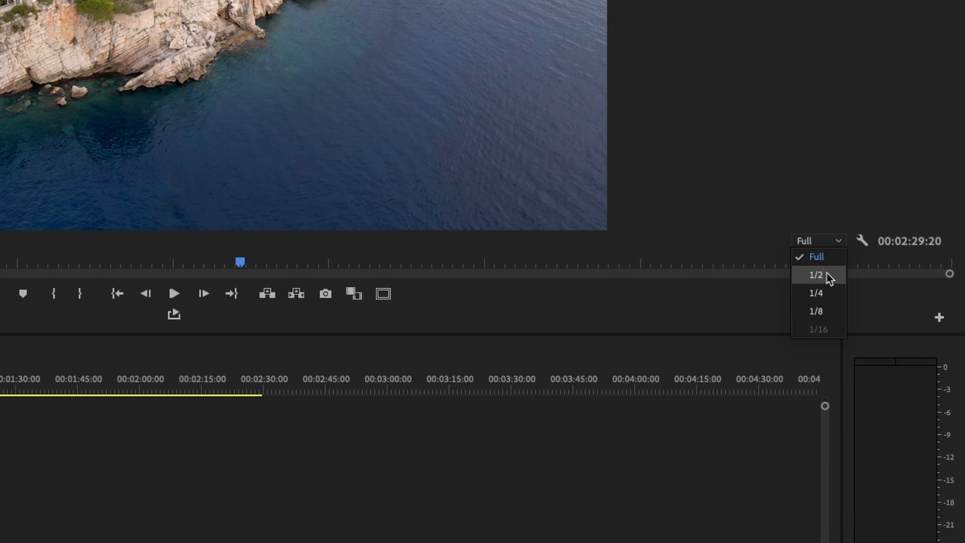
click(828, 311)
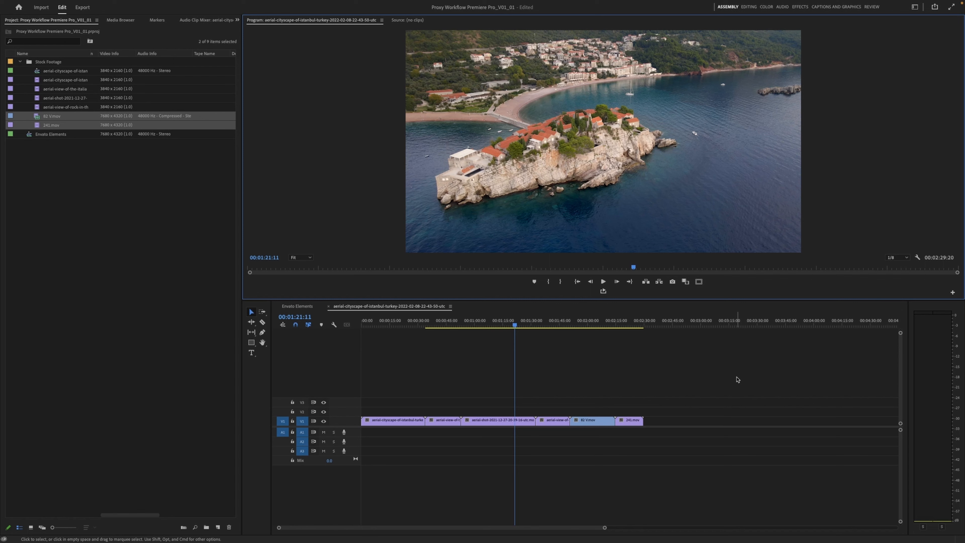
key(space)
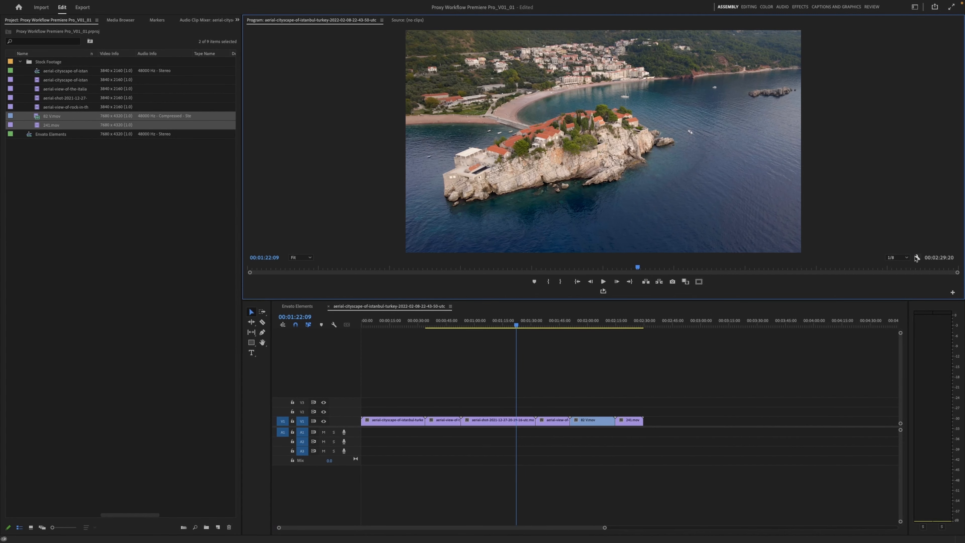
Check the Program monitor's paused resolution options and play the island aerial shot from its start.
click(916, 258)
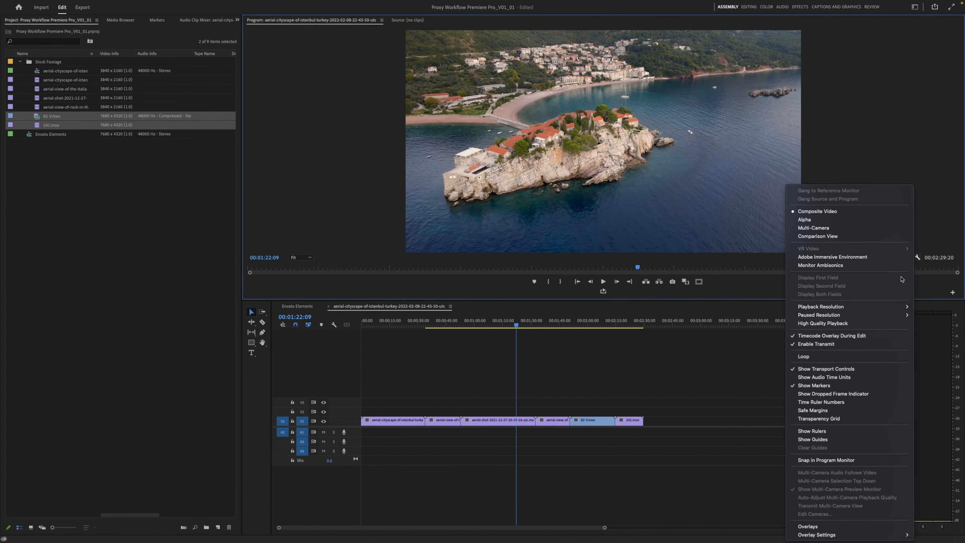
mouse_move(883, 308)
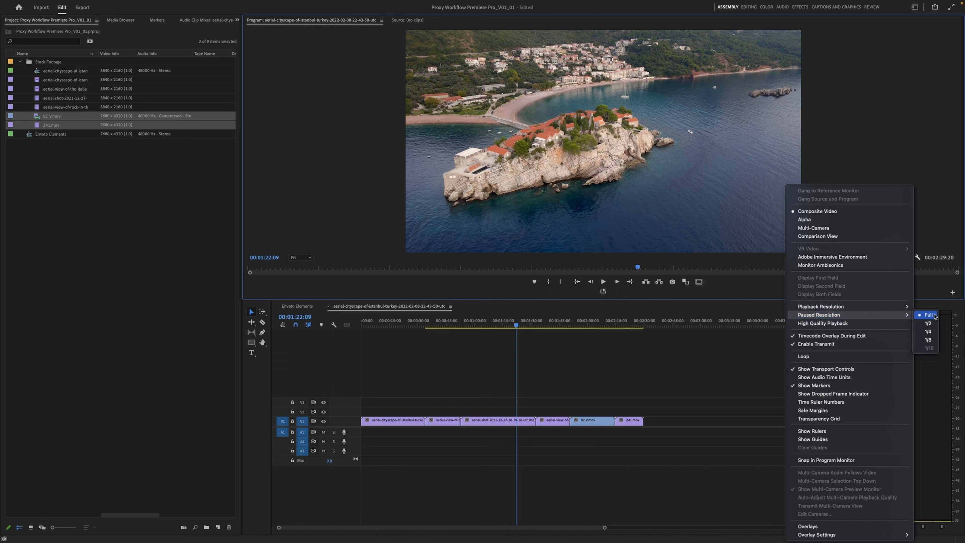
click(507, 338)
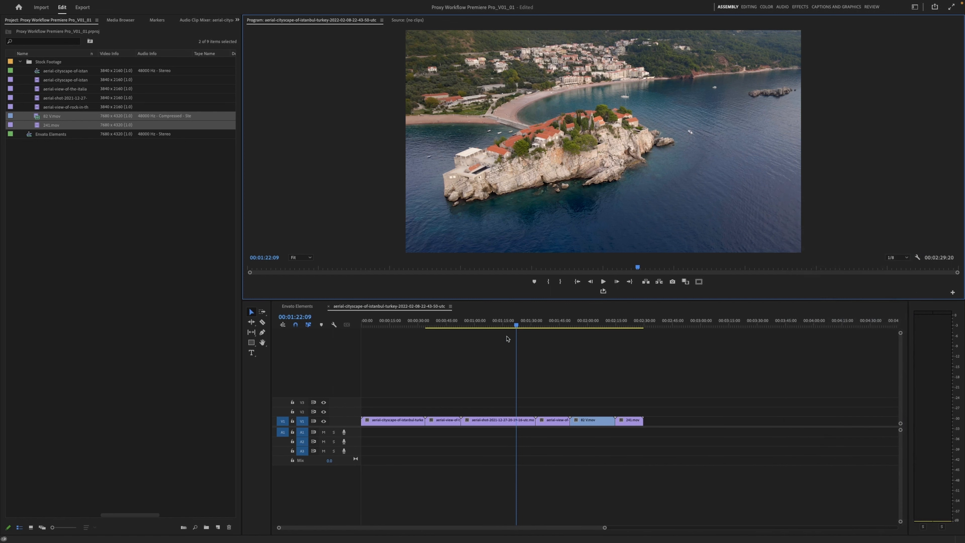
click(477, 326)
key(space)
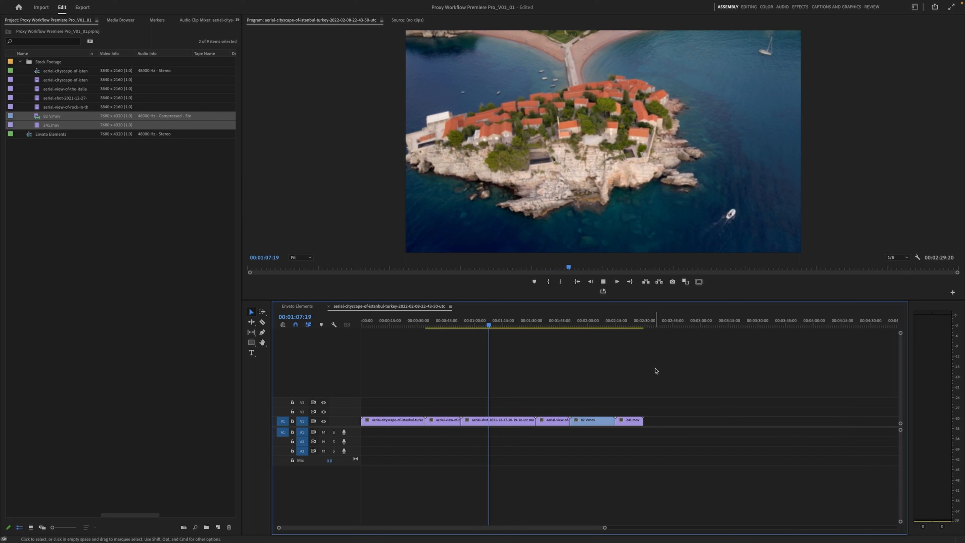
key(space)
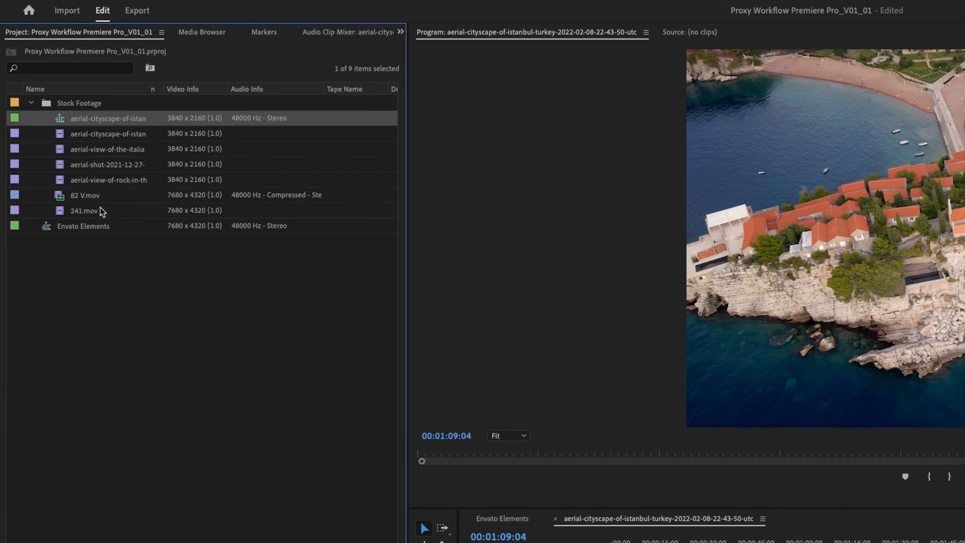
Create QuickTime proxies for all items in the Stock Footage bin with the ProRes Low Resolution Proxy preset, next to the original media.
shift+click(101, 209)
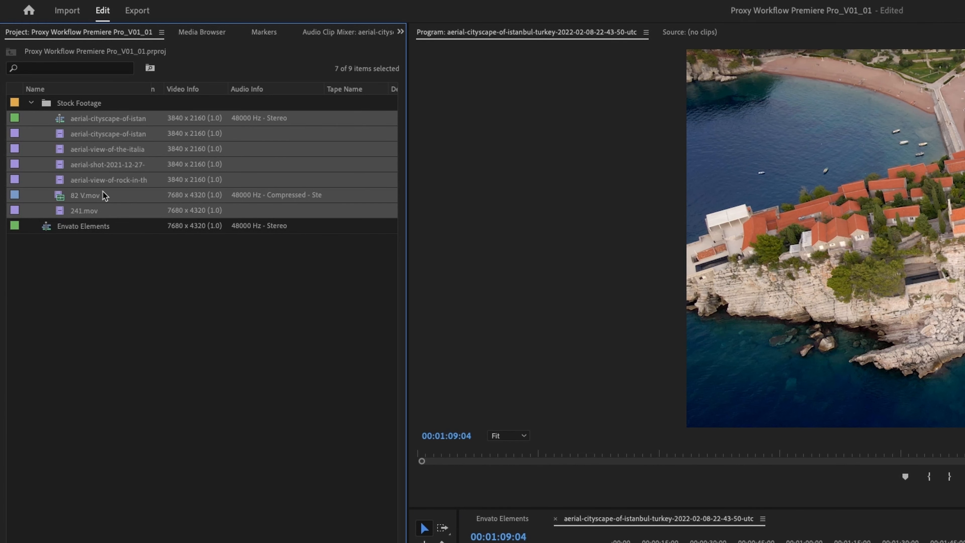
right_click(103, 192)
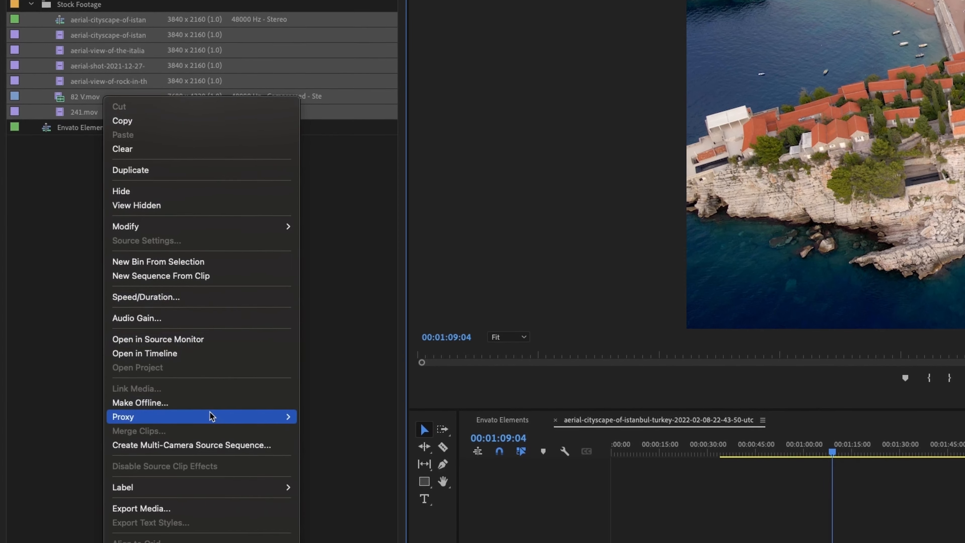
mouse_move(211, 490)
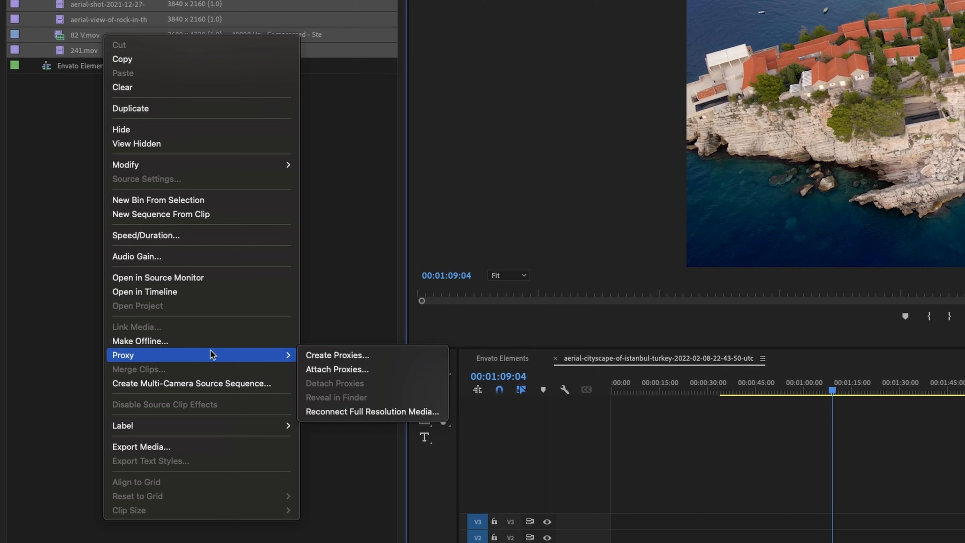
click(394, 358)
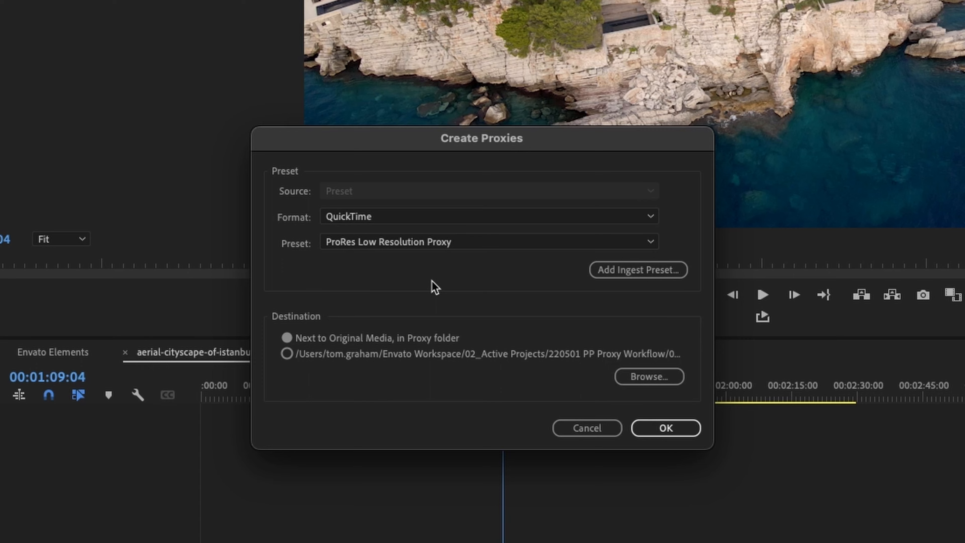
click(650, 426)
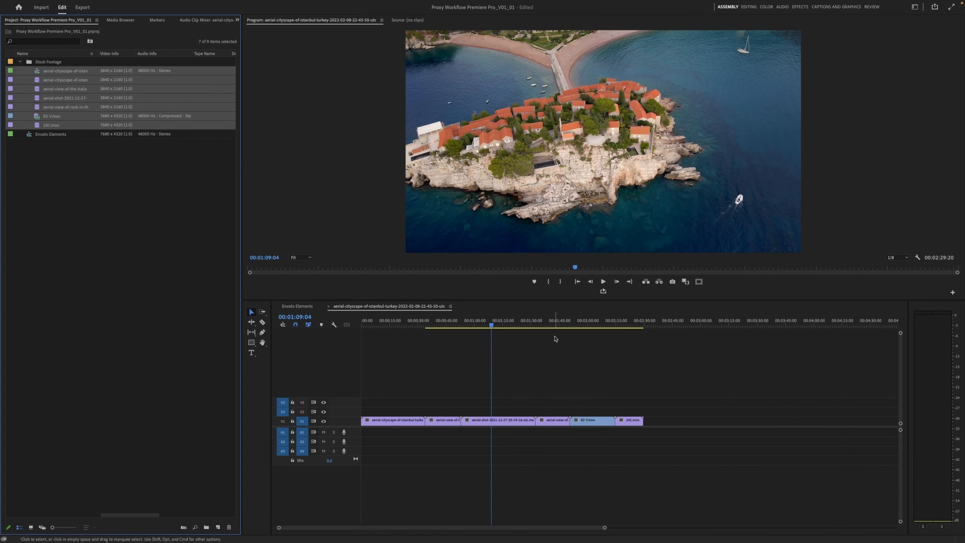
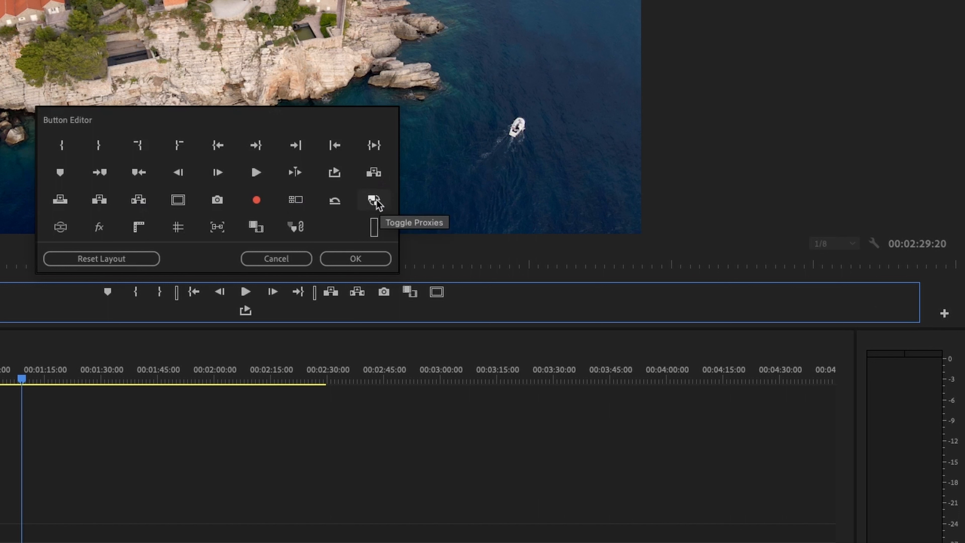
Add the Toggle Proxies button to the Program monitor's controls and switch proxies on.
drag(375, 200, 478, 296)
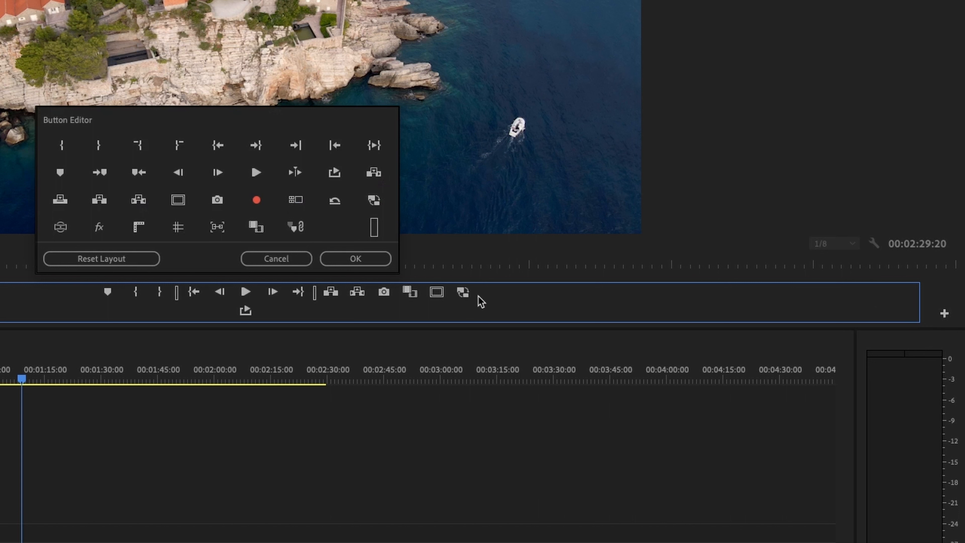
click(373, 261)
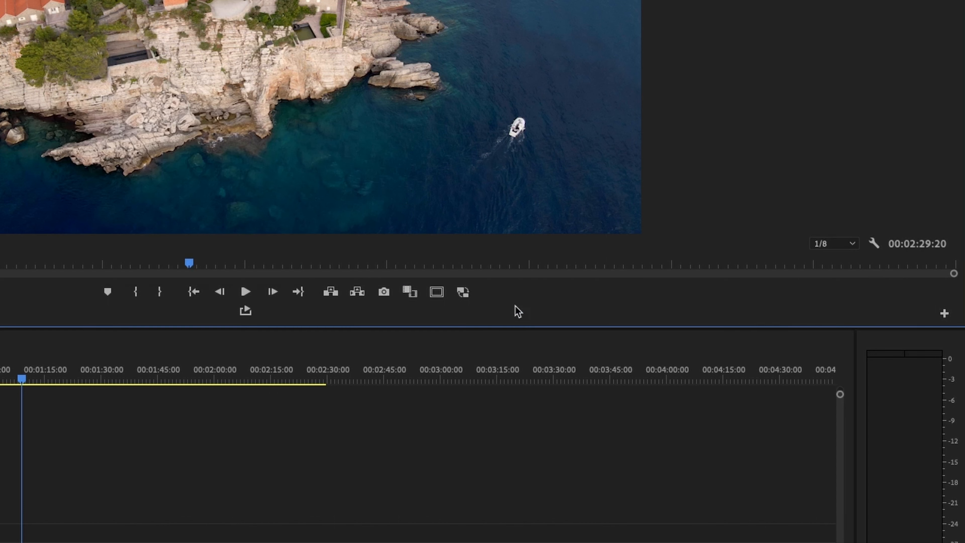
click(461, 293)
click(462, 292)
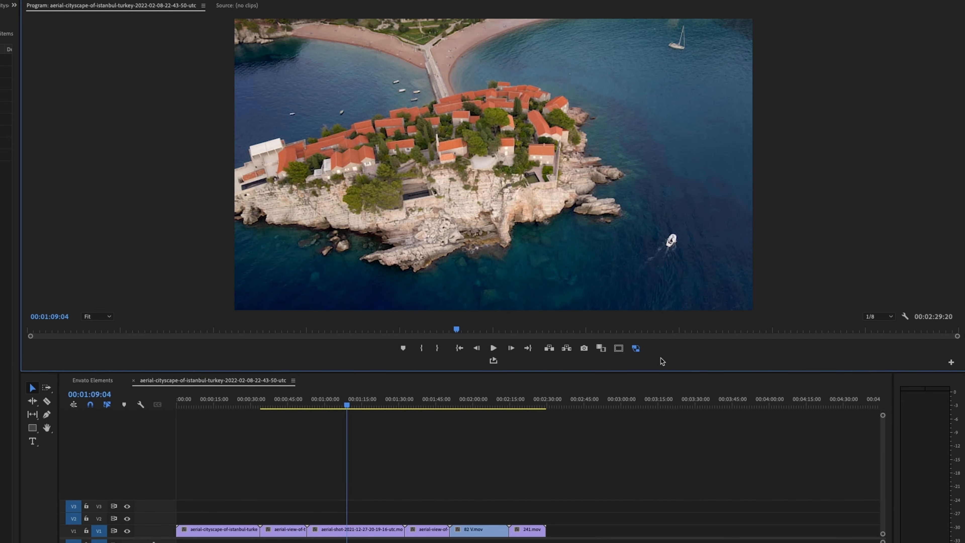
Compare the island shot's image quality with proxies off and on at 200% monitor zoom.
click(635, 348)
click(97, 316)
click(96, 398)
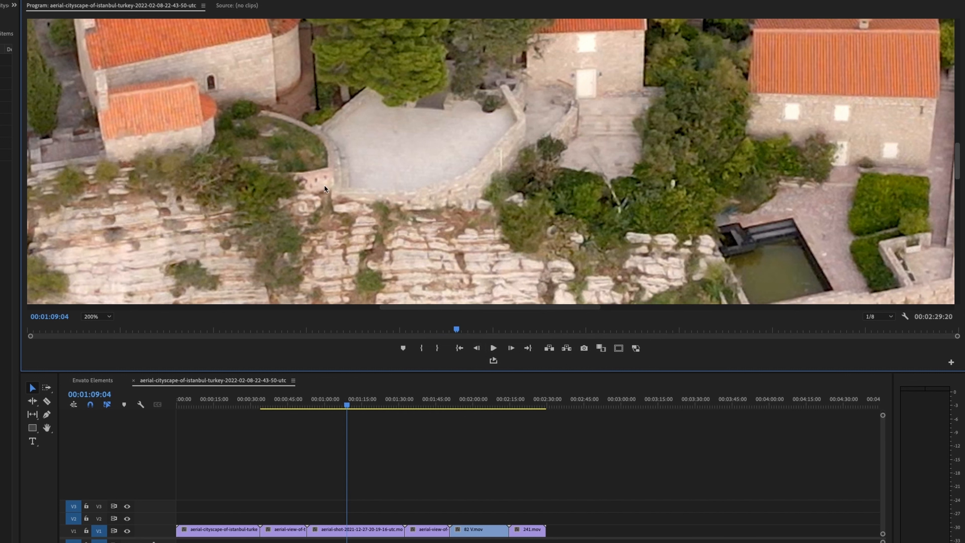
click(636, 348)
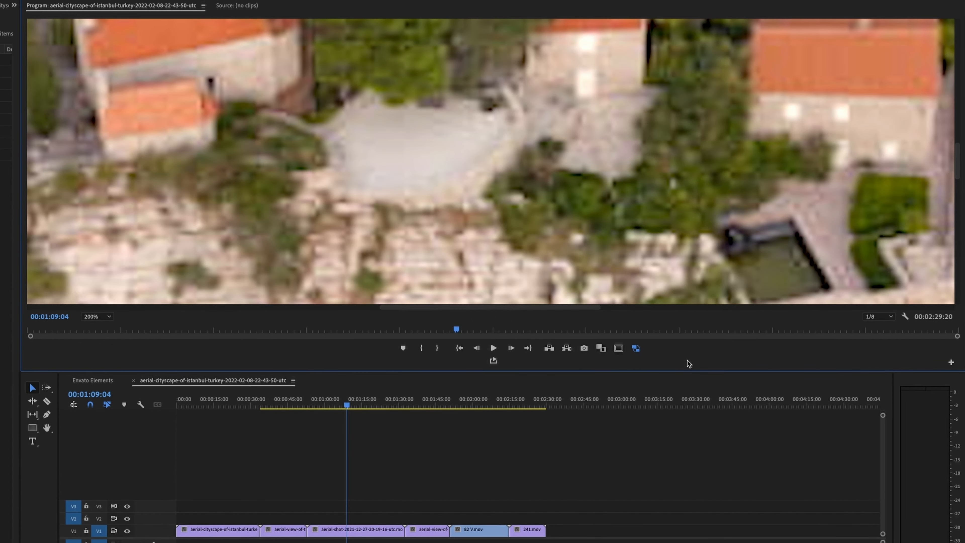
click(636, 349)
Compare the 241.mov clip with proxies off and on, and play the island shot with proxies enabled.
click(485, 403)
click(523, 404)
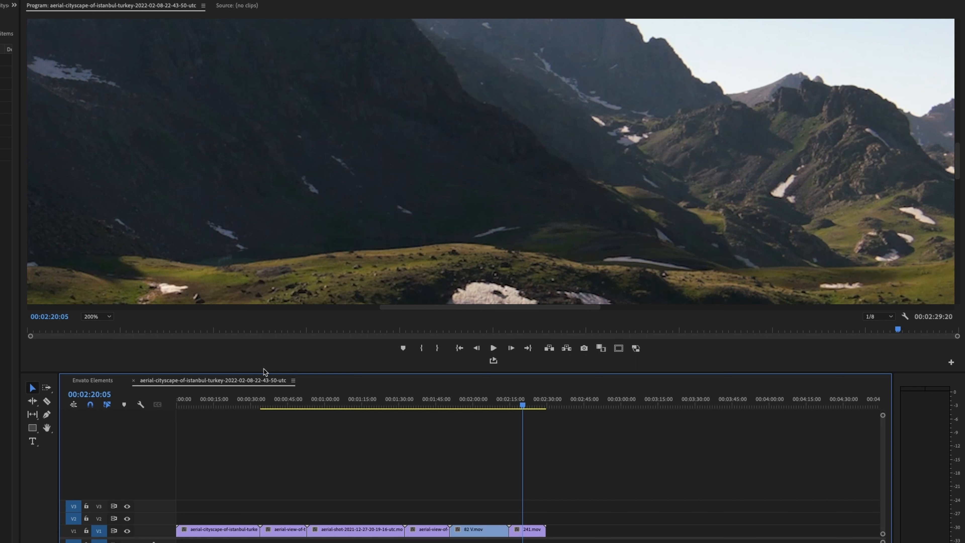
click(635, 348)
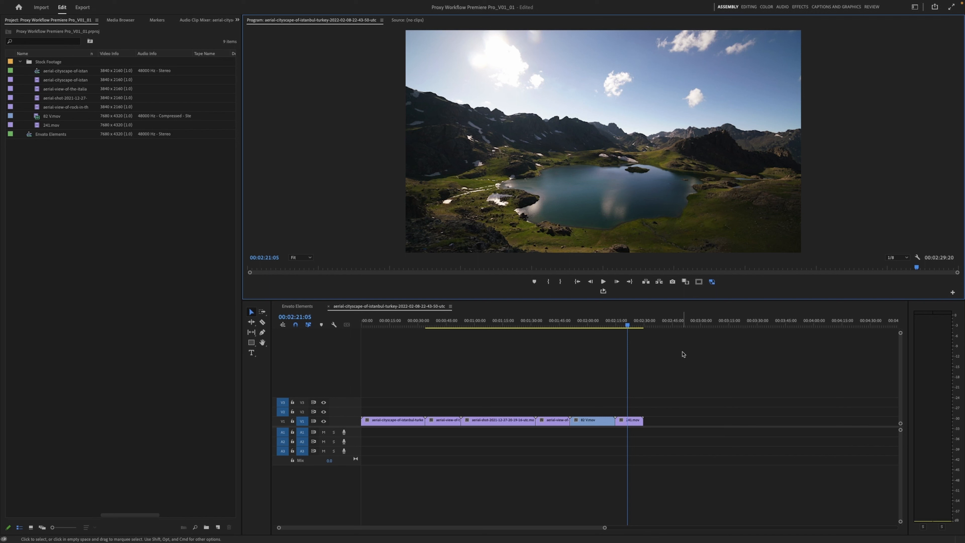
click(478, 321)
key(space)
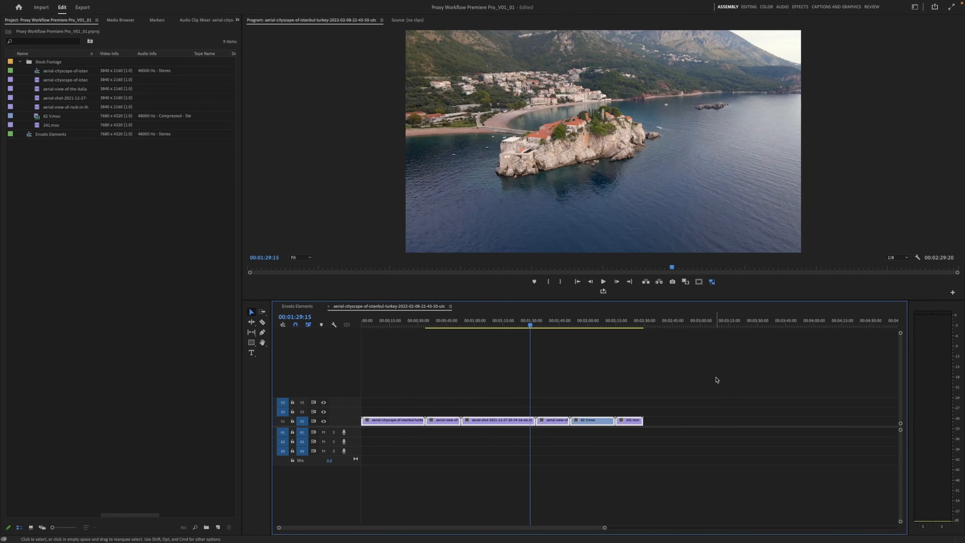
Delete all clips from the timeline and clear every item from the project.
key(Delete)
drag(100, 160, 60, 64)
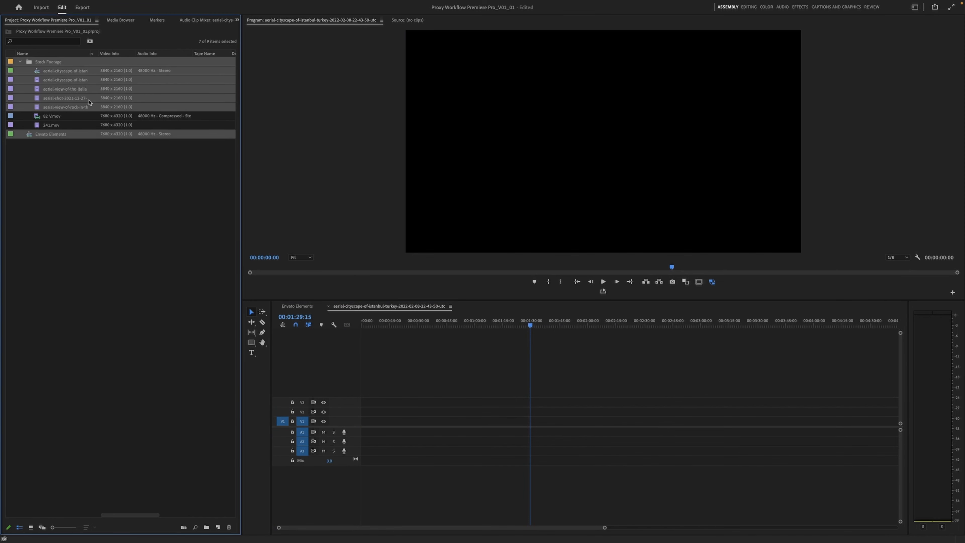
key(Delete)
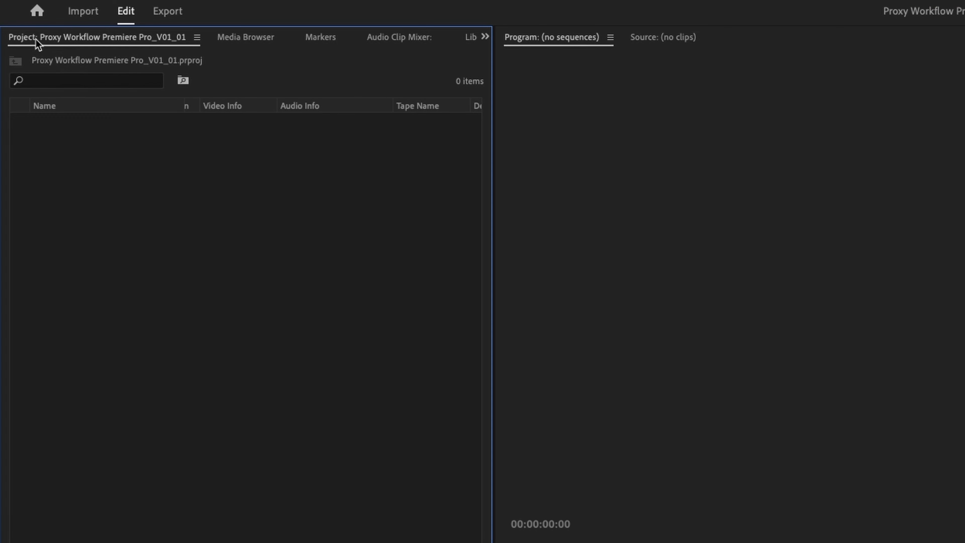
Configure the project's ingest settings to Create Proxies with the ProRes Low Resolution Proxy preset, keeping the proxy destination Same as Project.
click(250, 38)
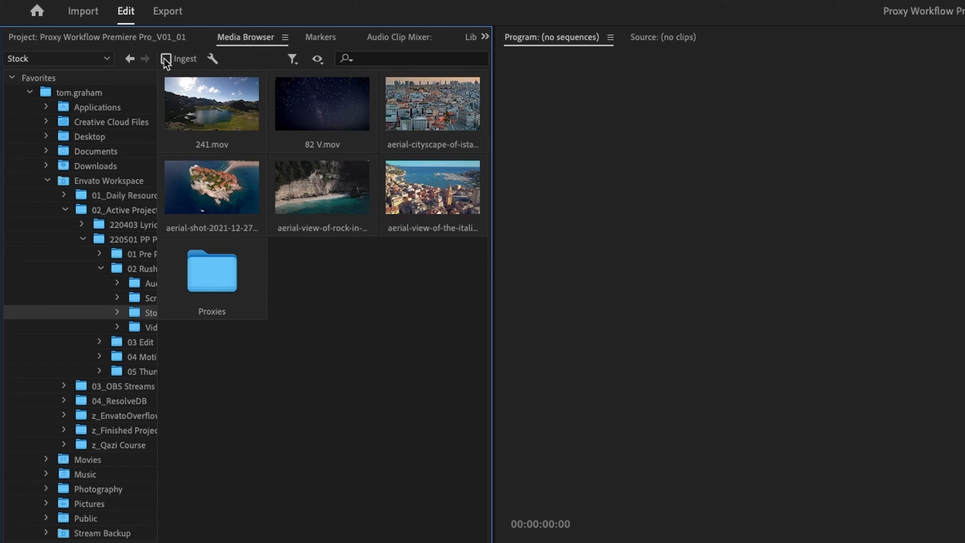
click(212, 59)
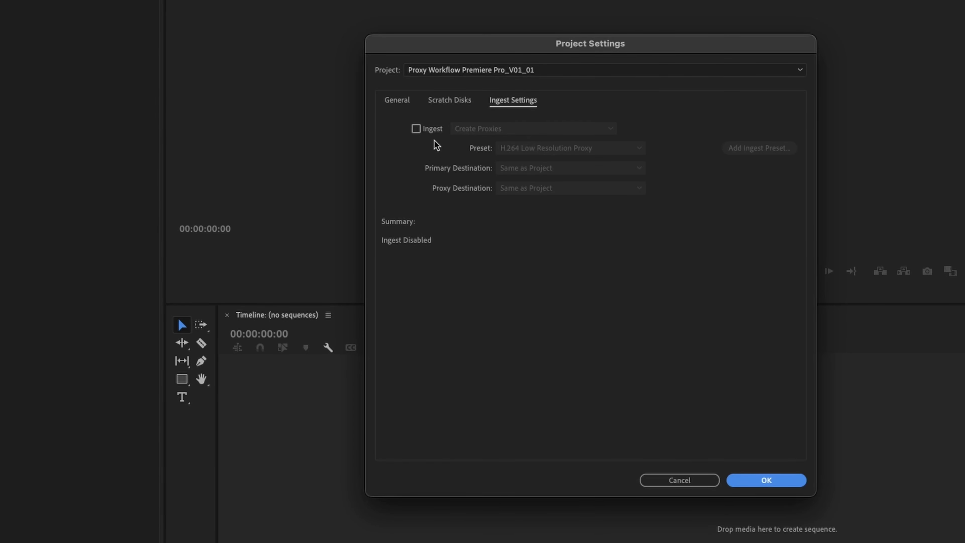
click(425, 131)
click(556, 130)
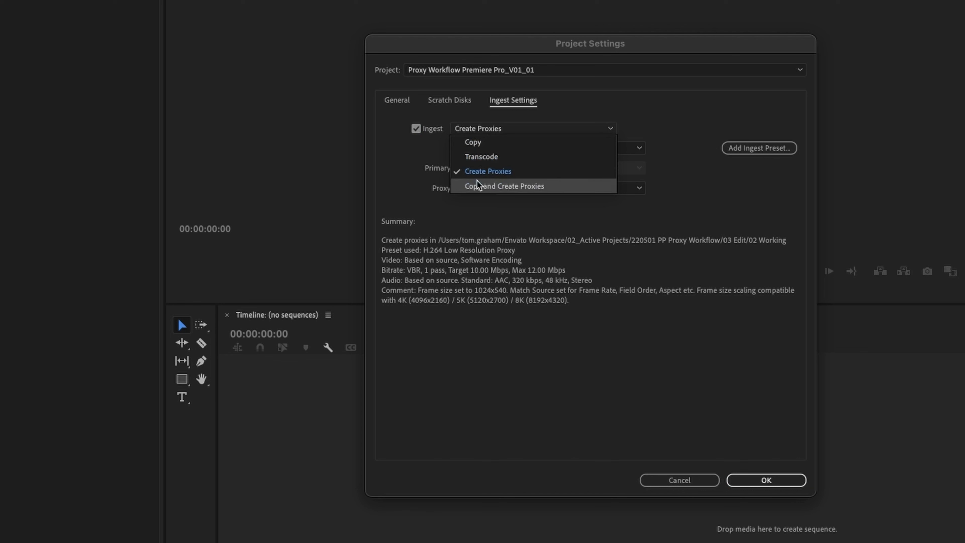
click(544, 176)
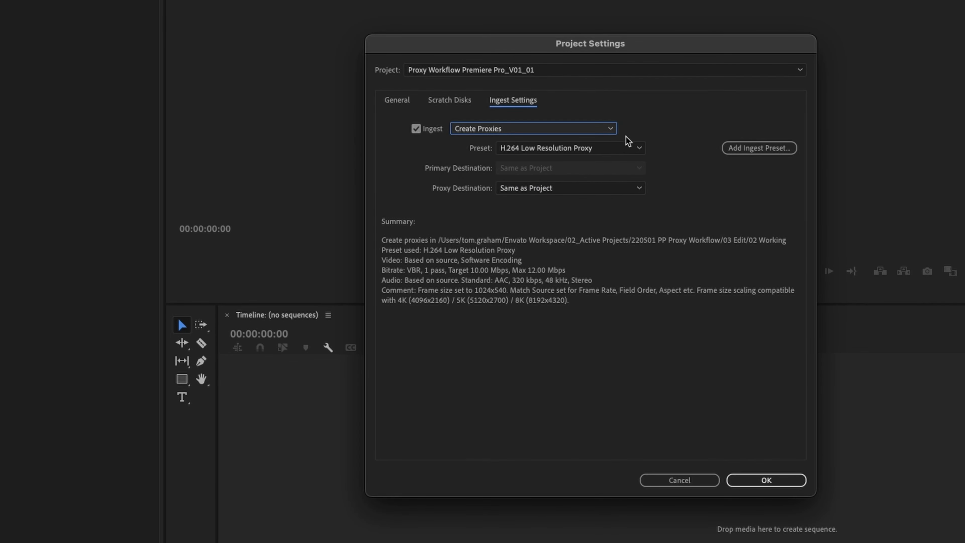
click(617, 150)
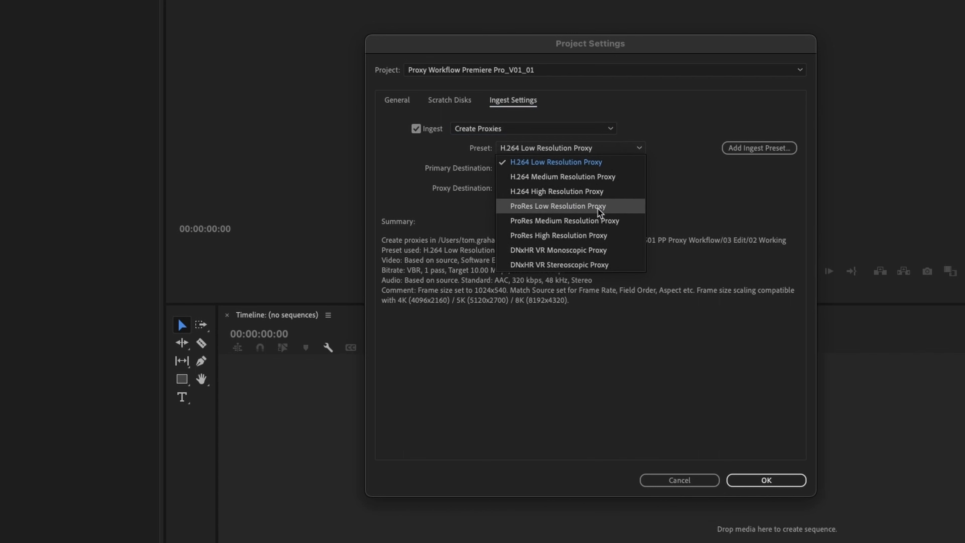
click(613, 208)
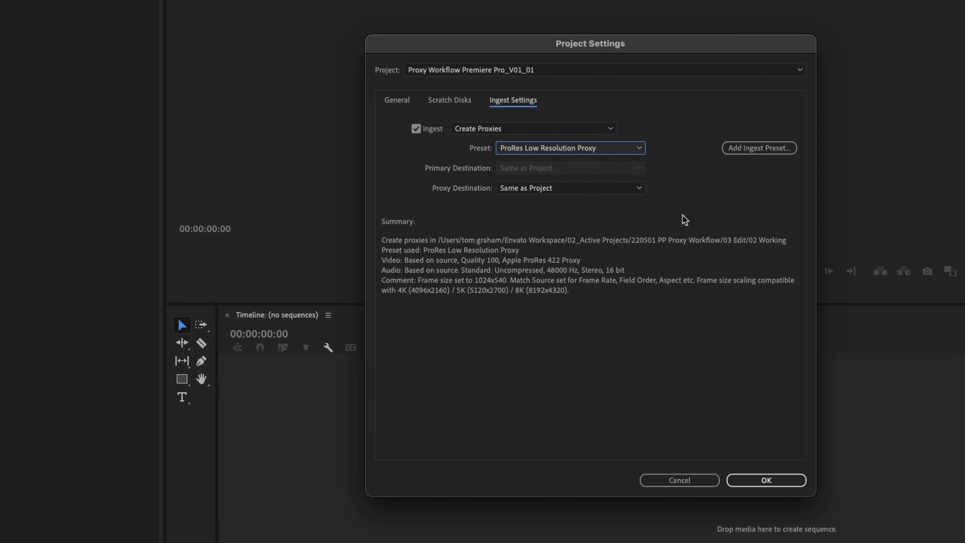
click(775, 481)
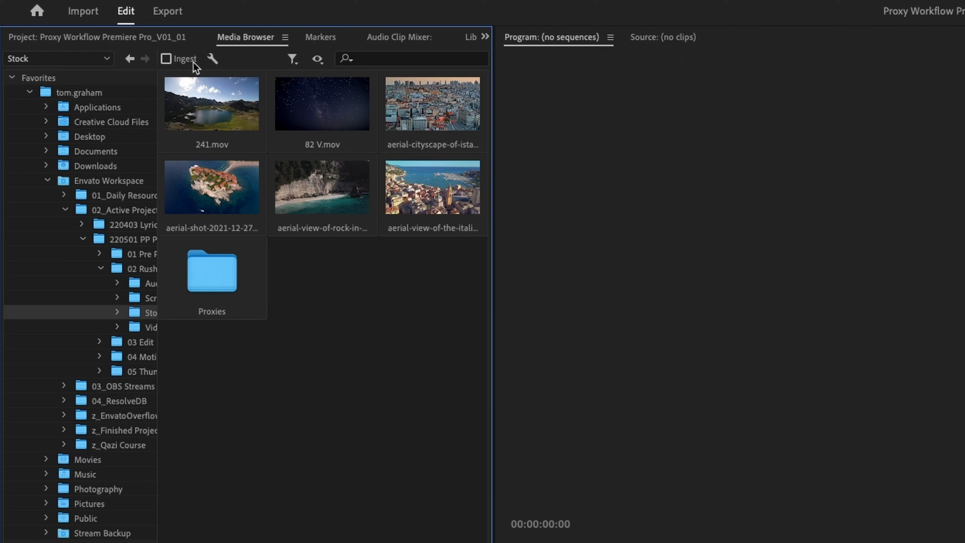
Enable ingest in the Media Browser and import all six clips from the Stock folder into the project.
click(185, 59)
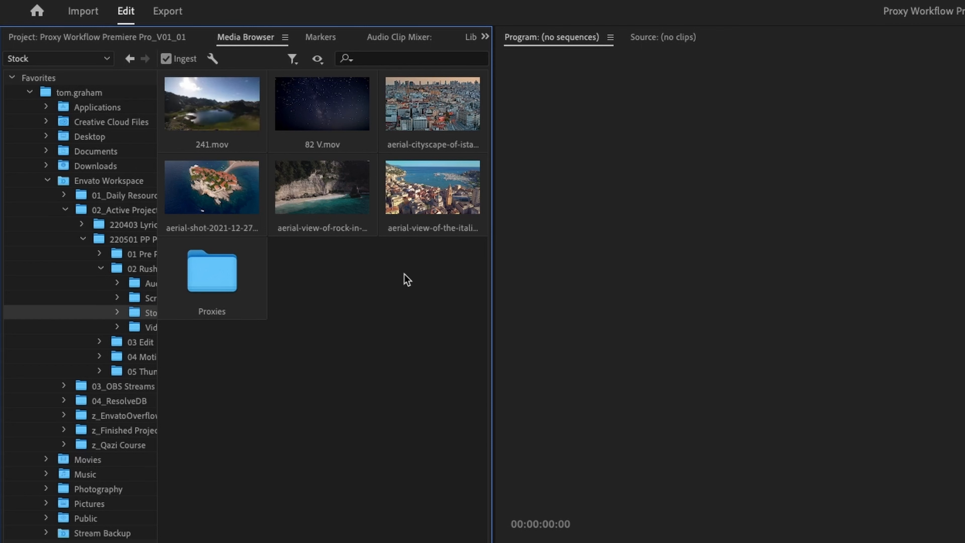
click(414, 340)
key(super+a)
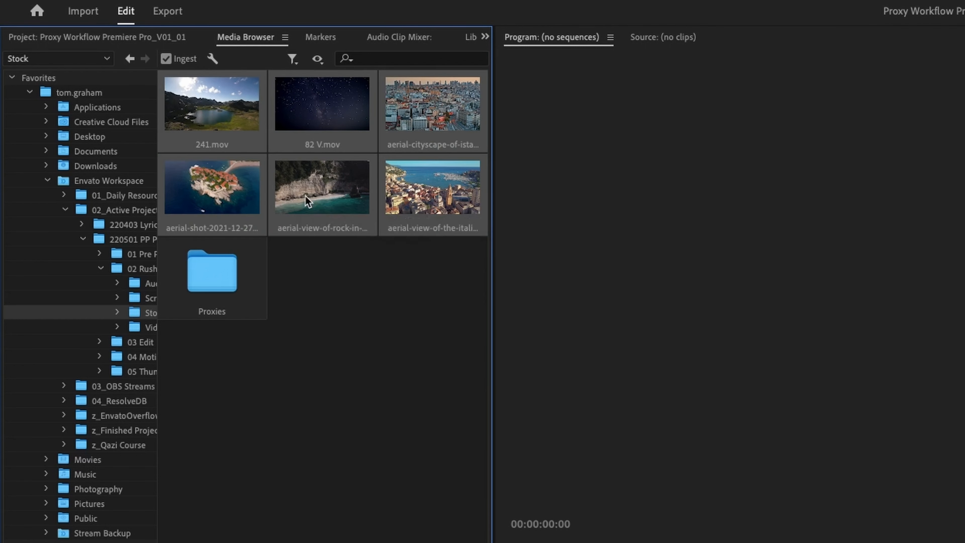
right_click(307, 200)
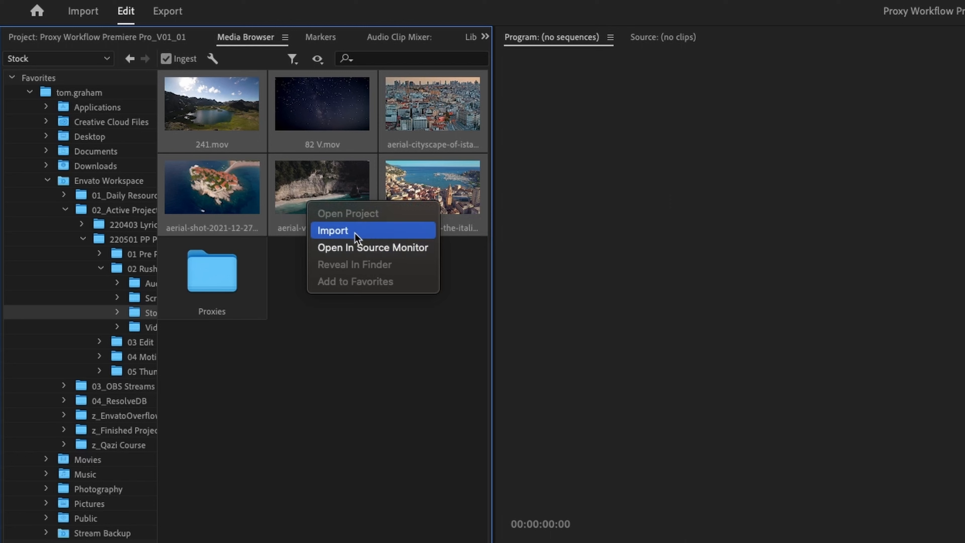
click(356, 232)
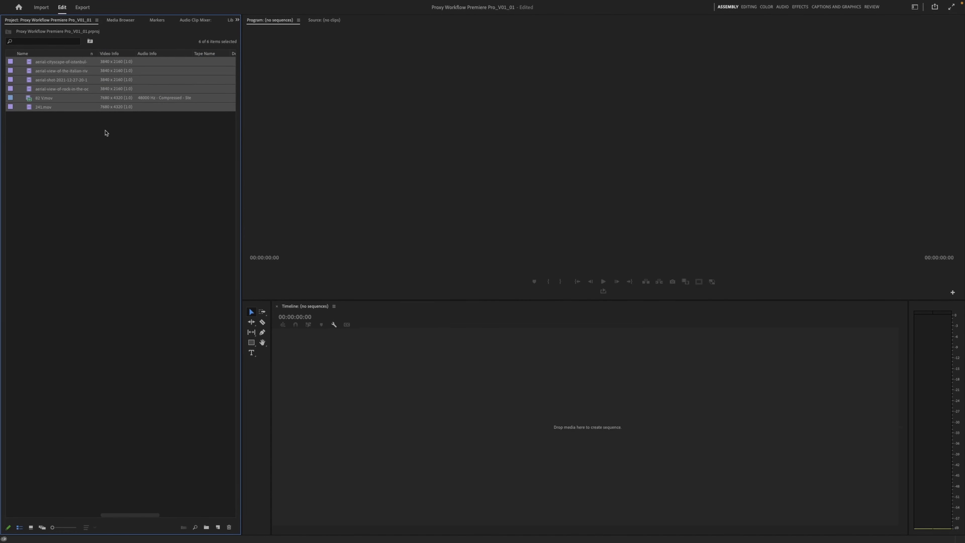
Create a new sequence from the four 3840 x 2160 aerial clips in the project.
click(66, 131)
drag(69, 92, 66, 65)
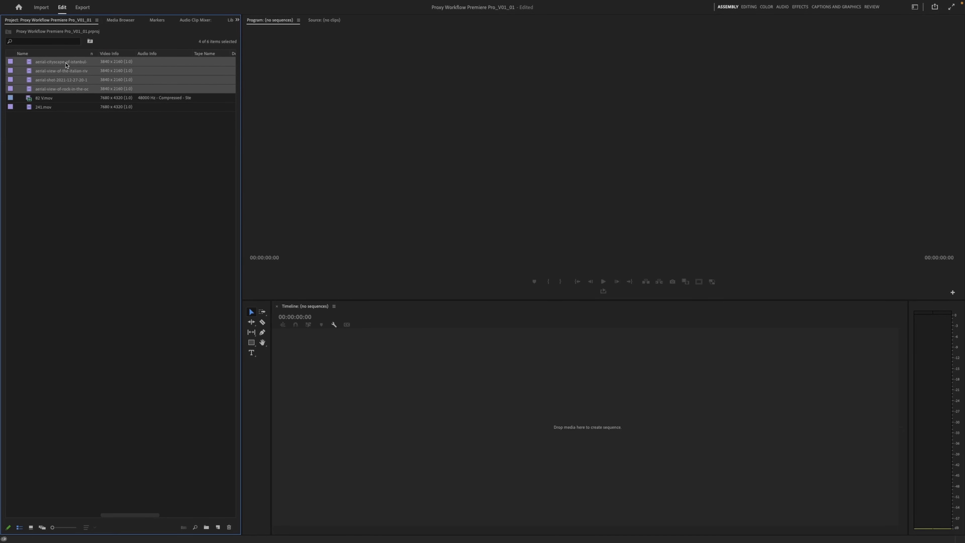
right_click(66, 65)
click(100, 173)
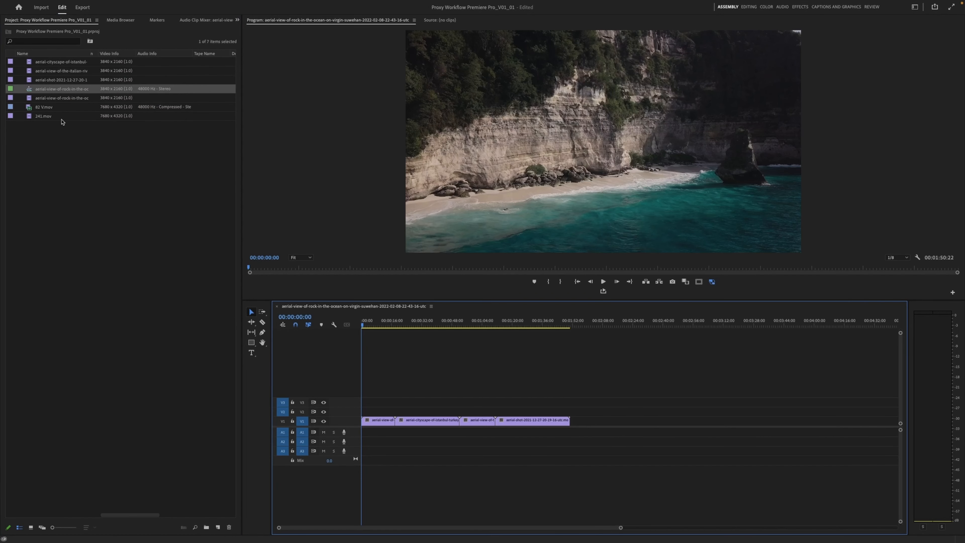
Append 82 V.mov and 241.mov to the end of the sequence and scale the added footage to the frame size.
click(59, 108)
shift+click(58, 119)
drag(58, 119, 607, 421)
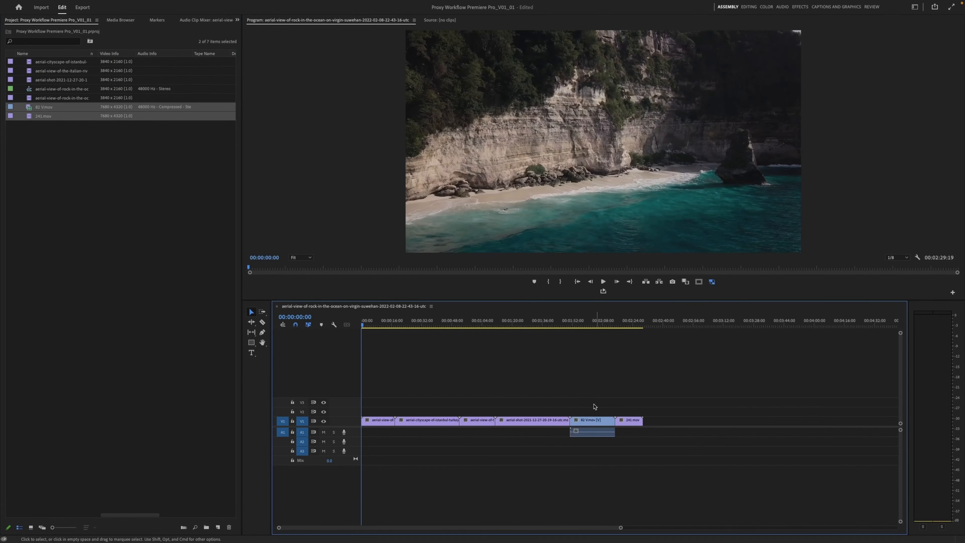
right_click(604, 419)
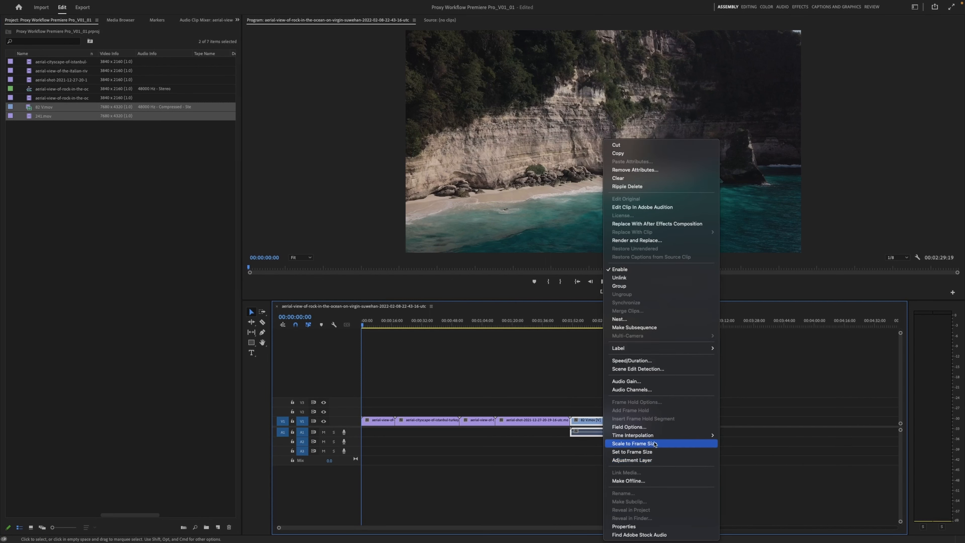
click(664, 443)
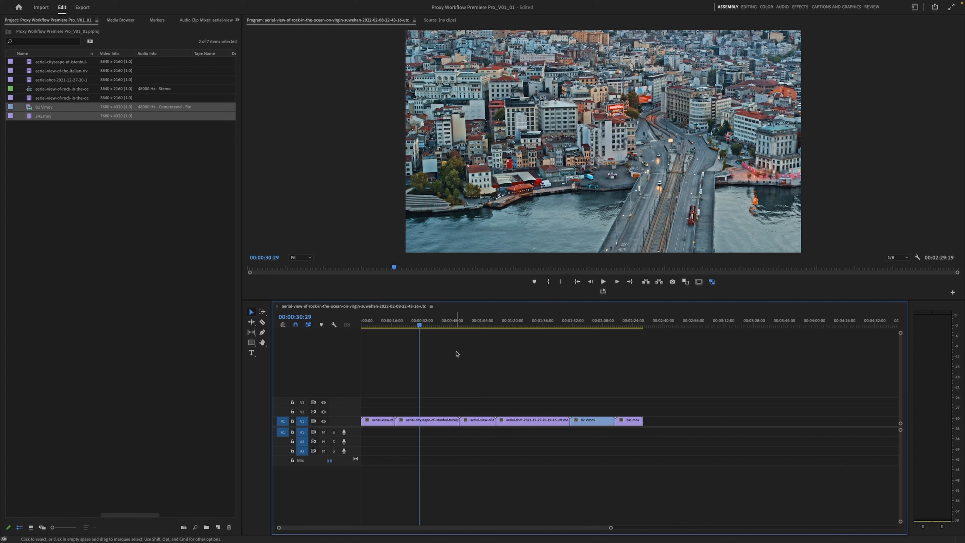
Check the ingest proxy jobs in Media Encoder's queue, and return to Premiere Pro to toggle proxies.
click(130, 21)
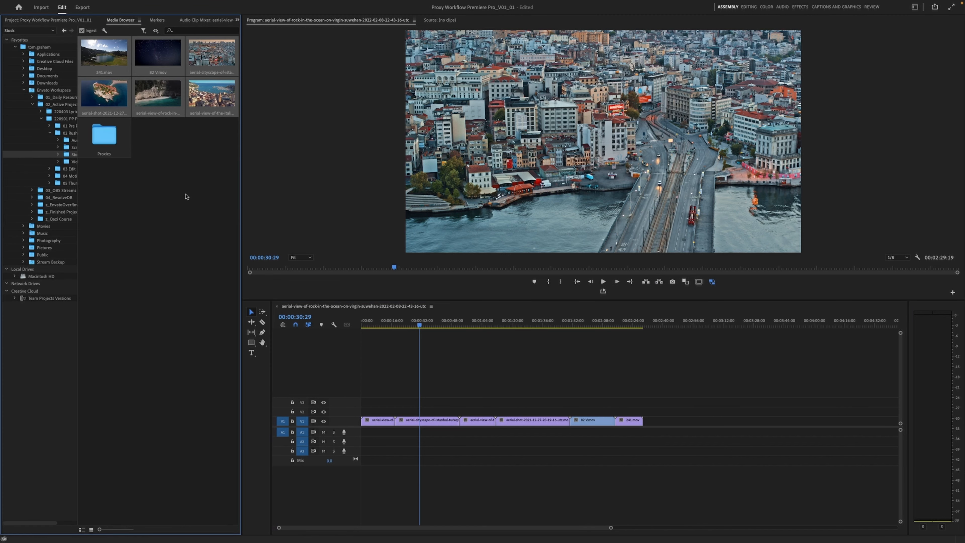
key(ctrl+Left)
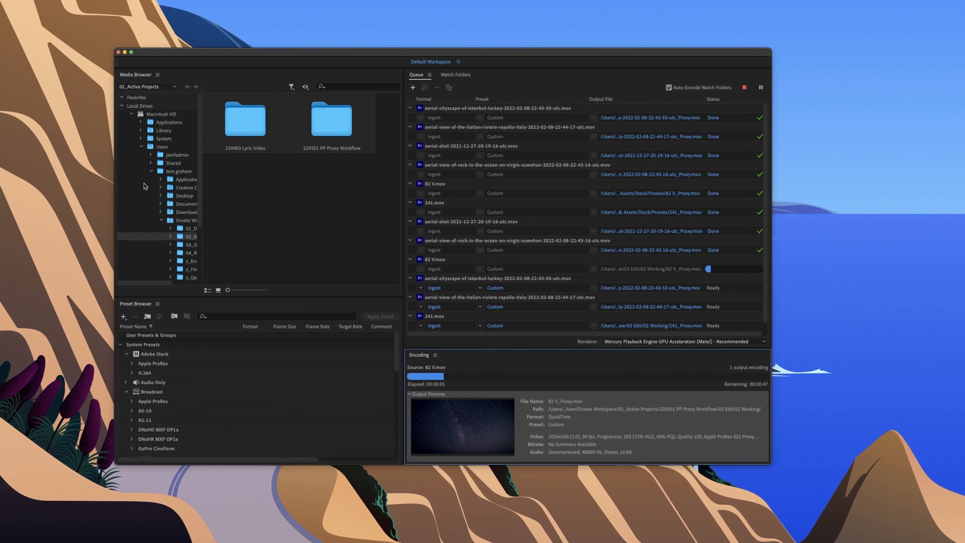
scroll(638, 231, down, 1)
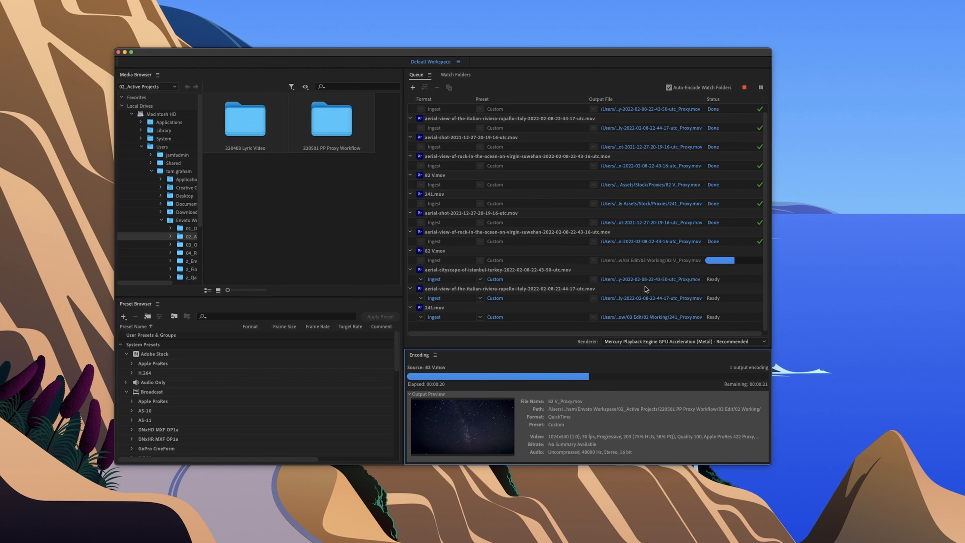
key(super+Tab)
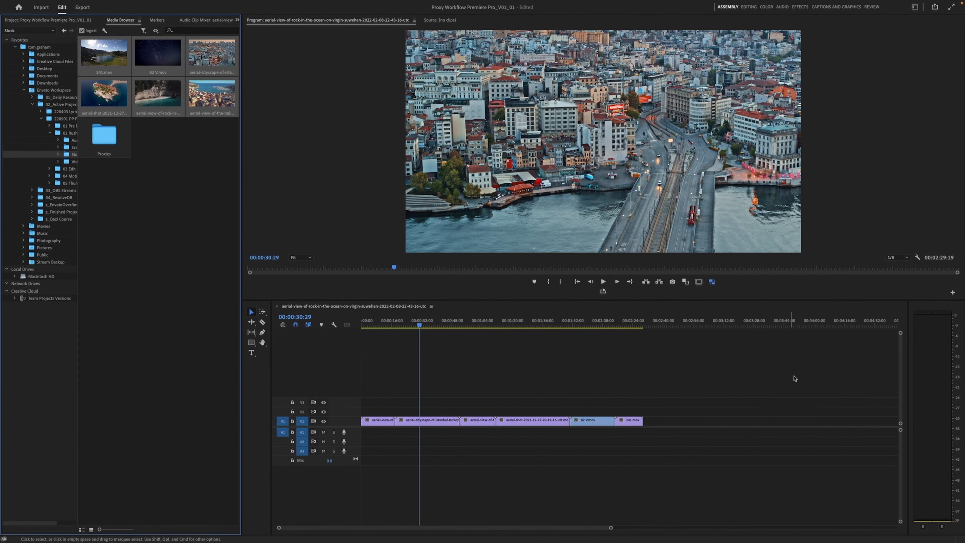
click(711, 282)
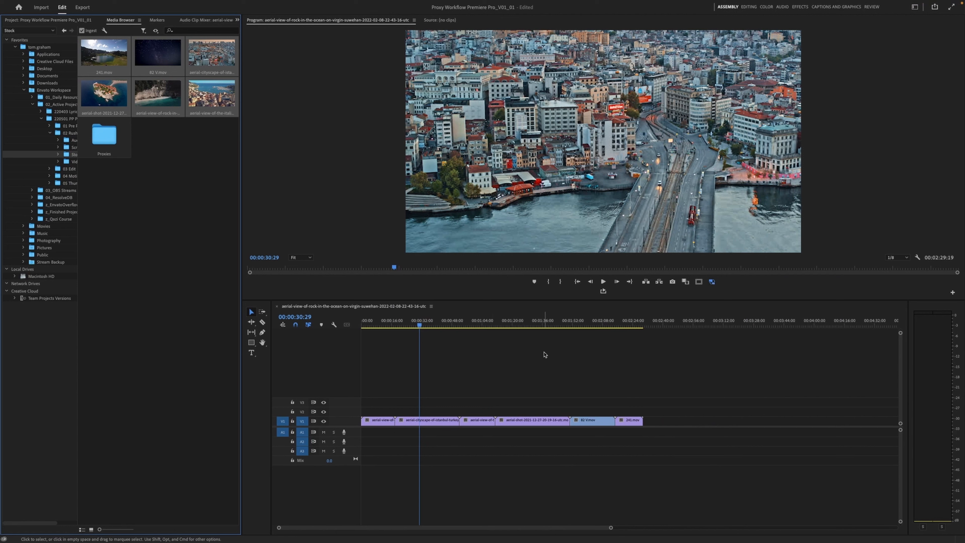